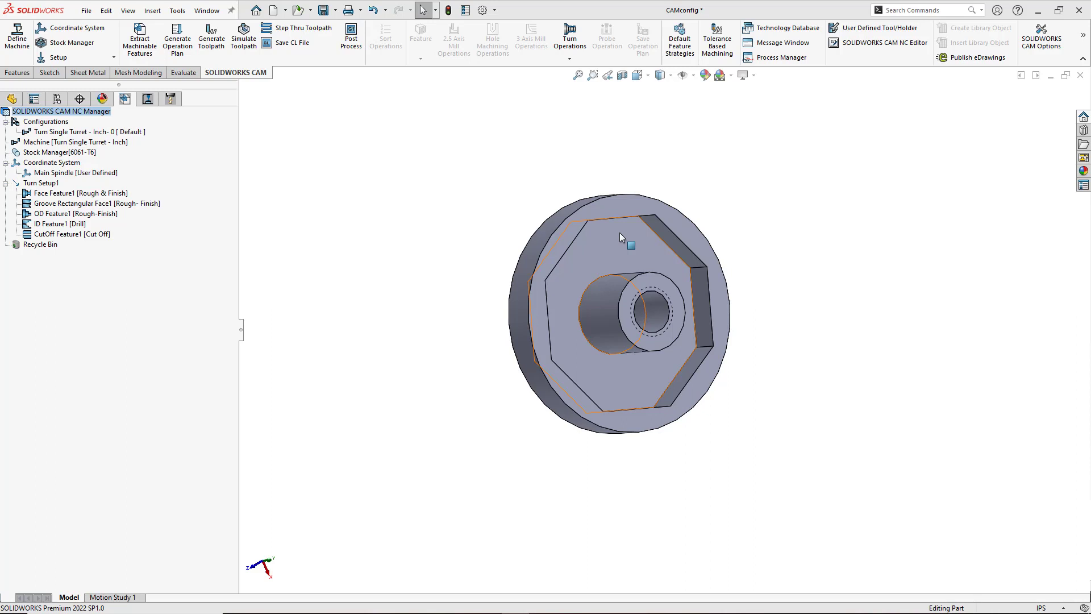
Run the toolpath simulation of all the turning operations through to the cut-off
{"action": "left_click", "coordinate": [241, 39]}
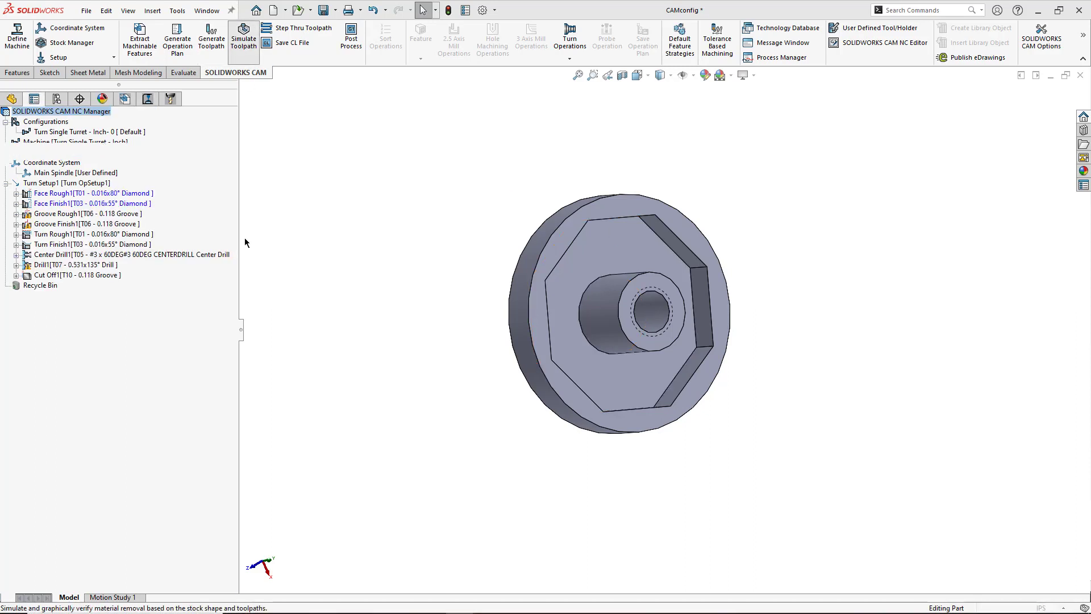
{"action": "left_click", "coordinate": [73, 197]}
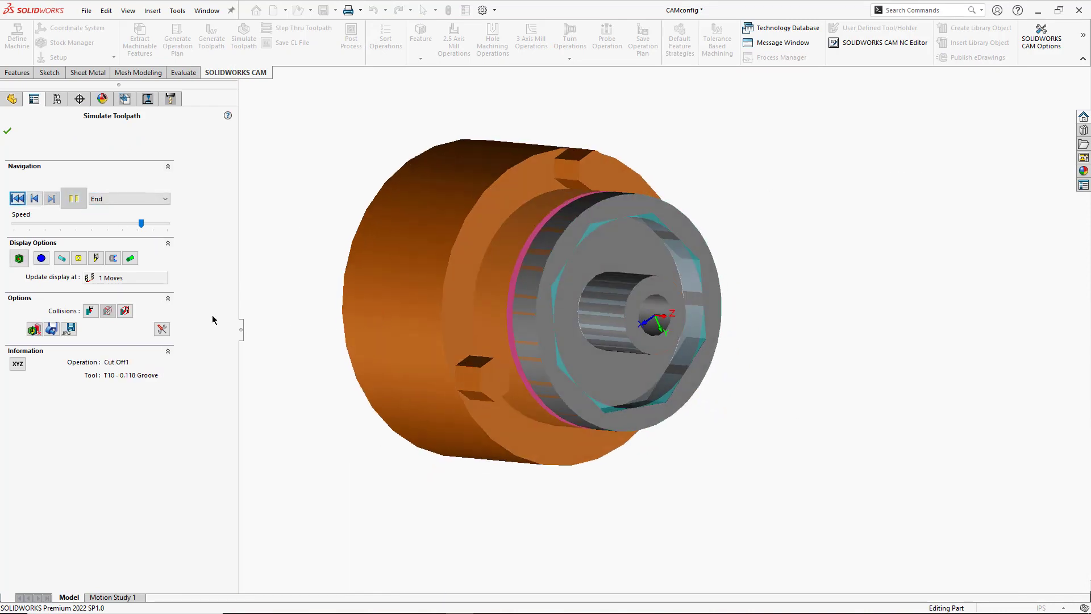
{"action": "middle_click_drag", "start_coordinate": [404, 317], "coordinate": [537, 305]}
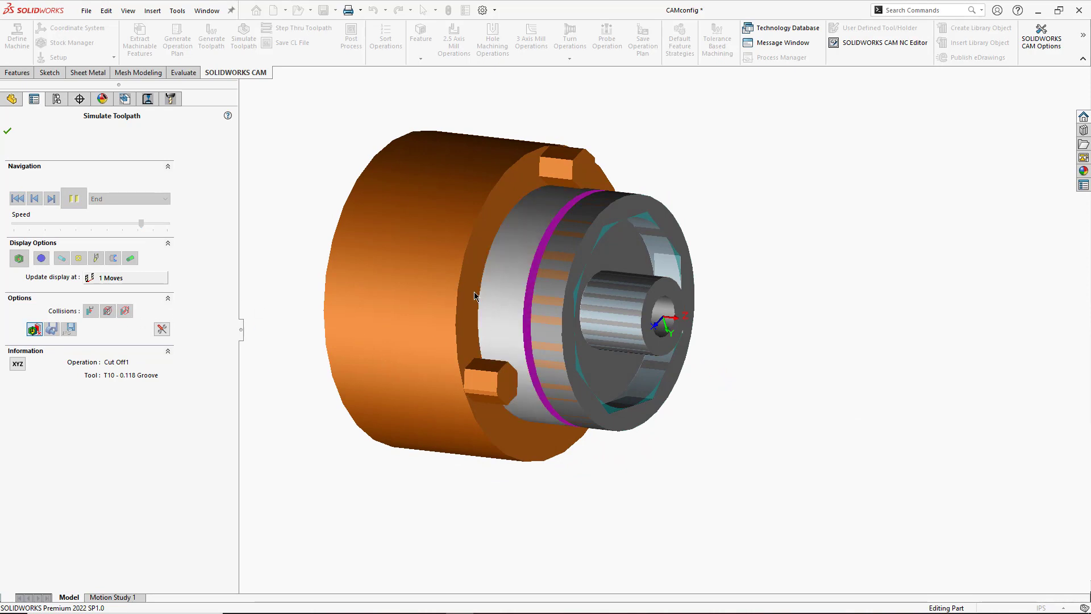
Save the simulated turned stock as an STL file named Mill Config, in inches, and close the simulation
{"action": "left_click", "coordinate": [52, 330]}
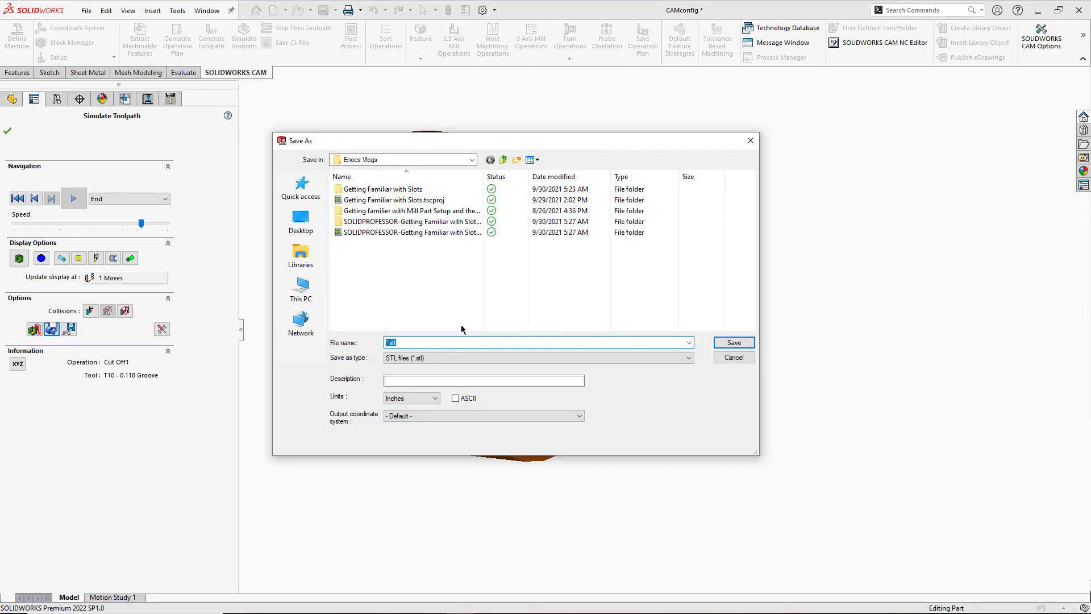
{"action": "type", "text": "Mill "}
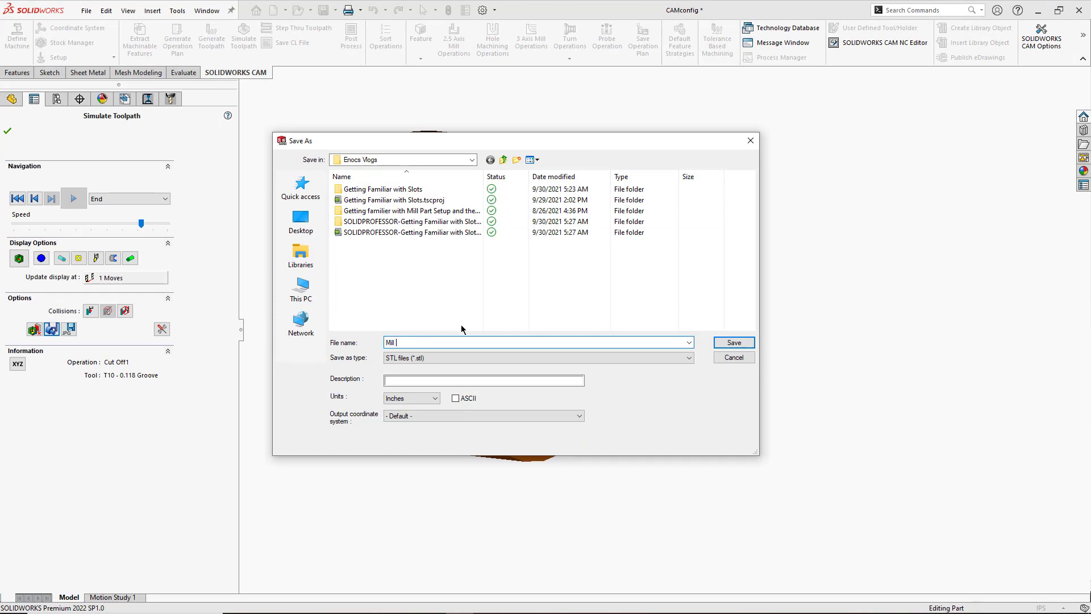
{"action": "type", "text": "Config"}
{"action": "key", "text": "Return"}
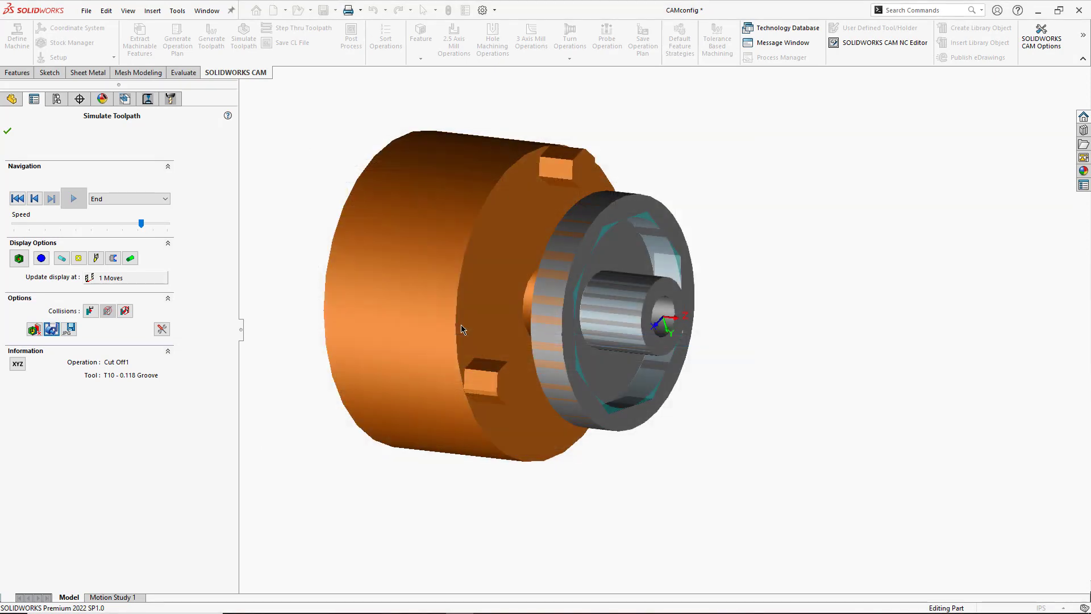
{"action": "left_click", "coordinate": [9, 132]}
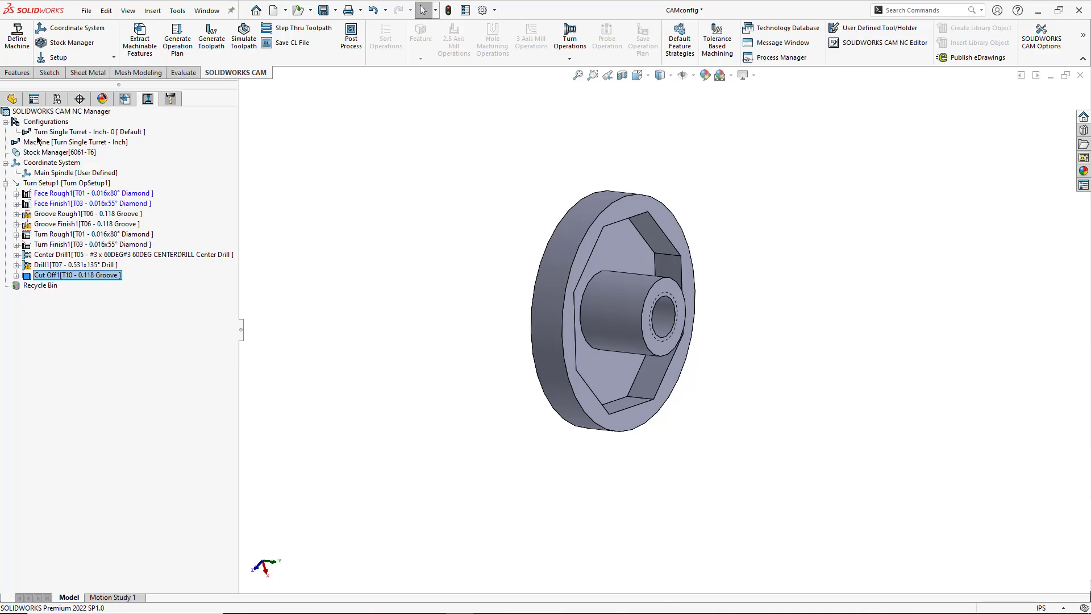
Create a new CAM configuration using the Mill - Inch machine, Tool Crib 2 (Inch) and the M3AXIS-TUTORIAL post processor
{"action": "right_click", "coordinate": [51, 124]}
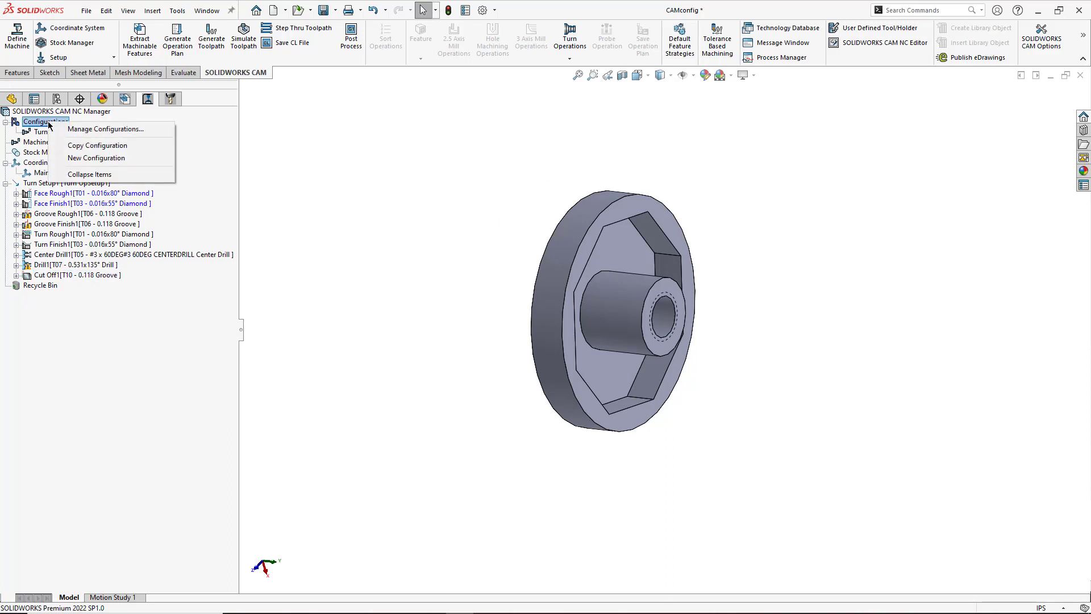
{"action": "left_click", "coordinate": [103, 159]}
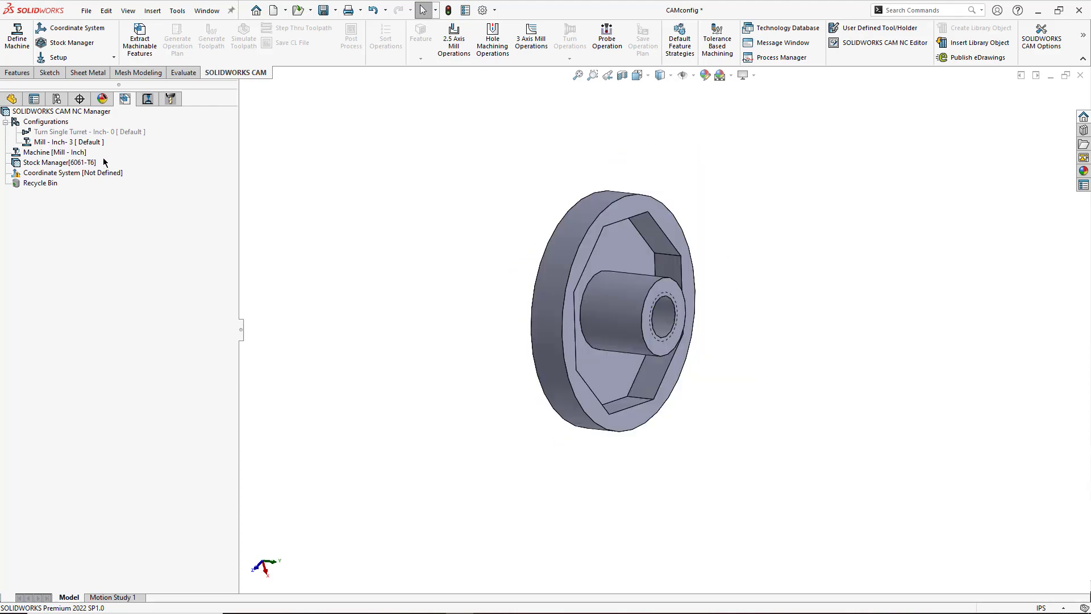
{"action": "double_click", "coordinate": [69, 152]}
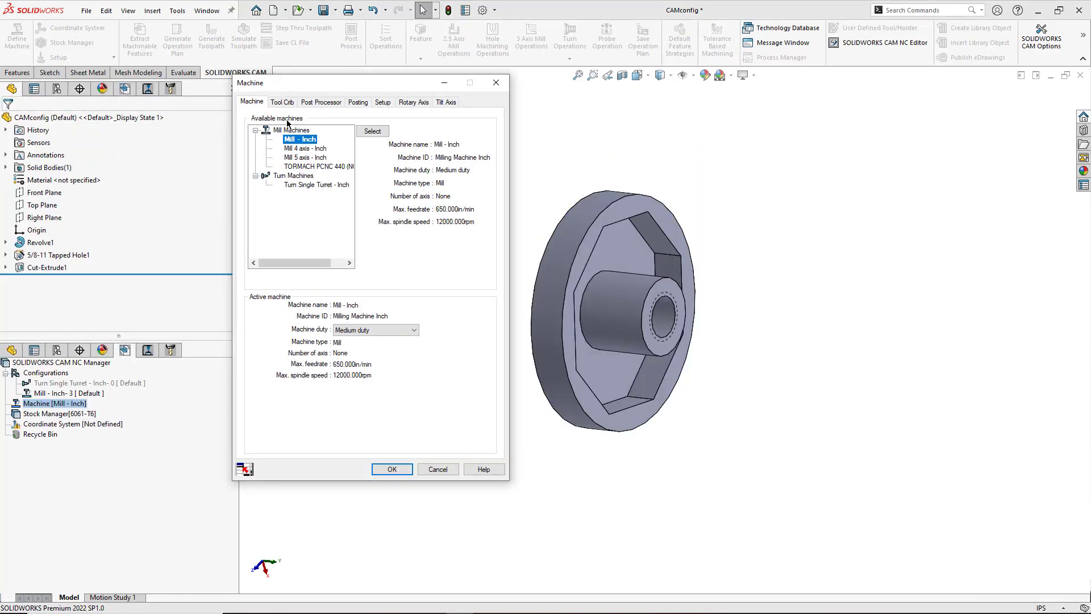
{"action": "left_click", "coordinate": [364, 130]}
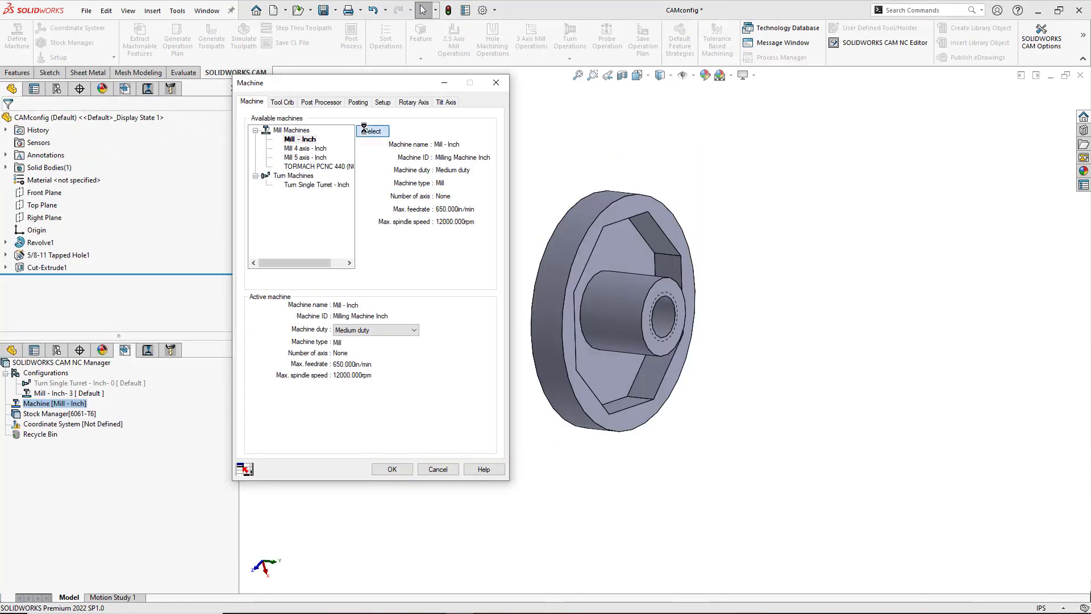
{"action": "left_click", "coordinate": [282, 104]}
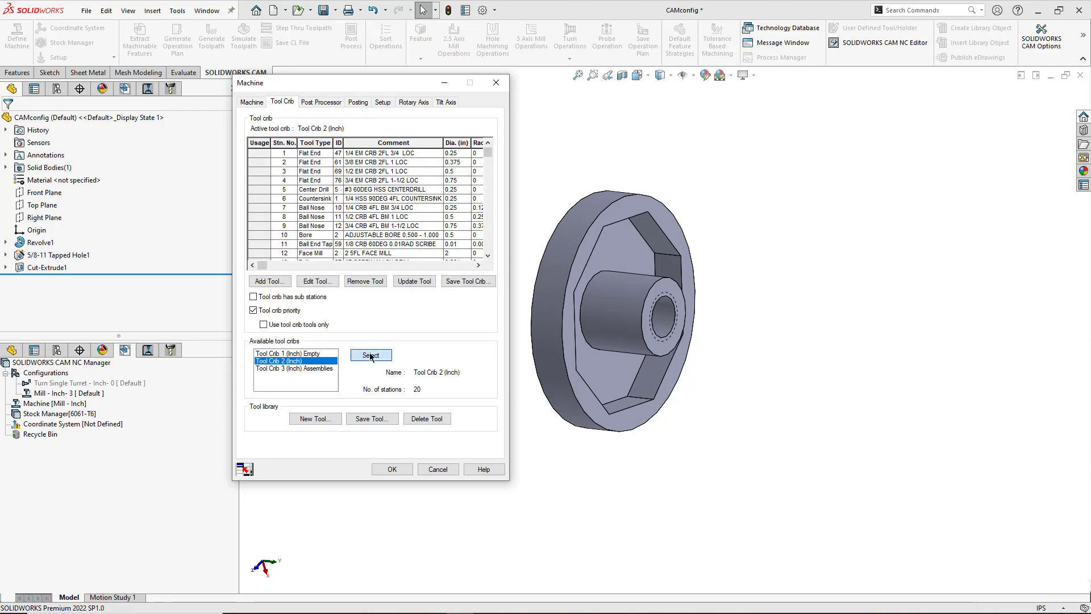
{"action": "left_click", "coordinate": [316, 103]}
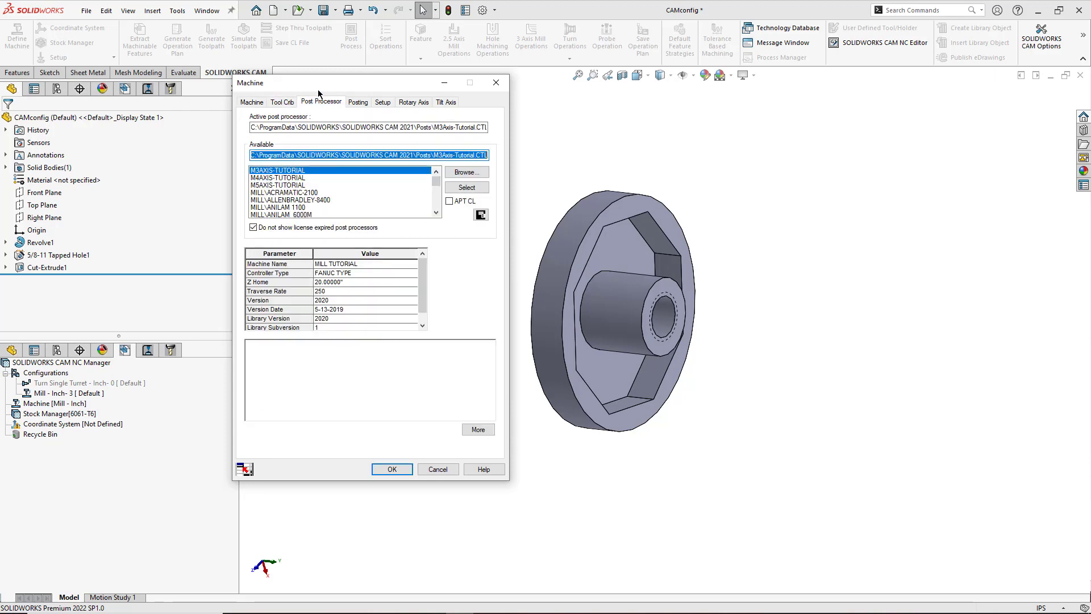
{"action": "left_click", "coordinate": [461, 189]}
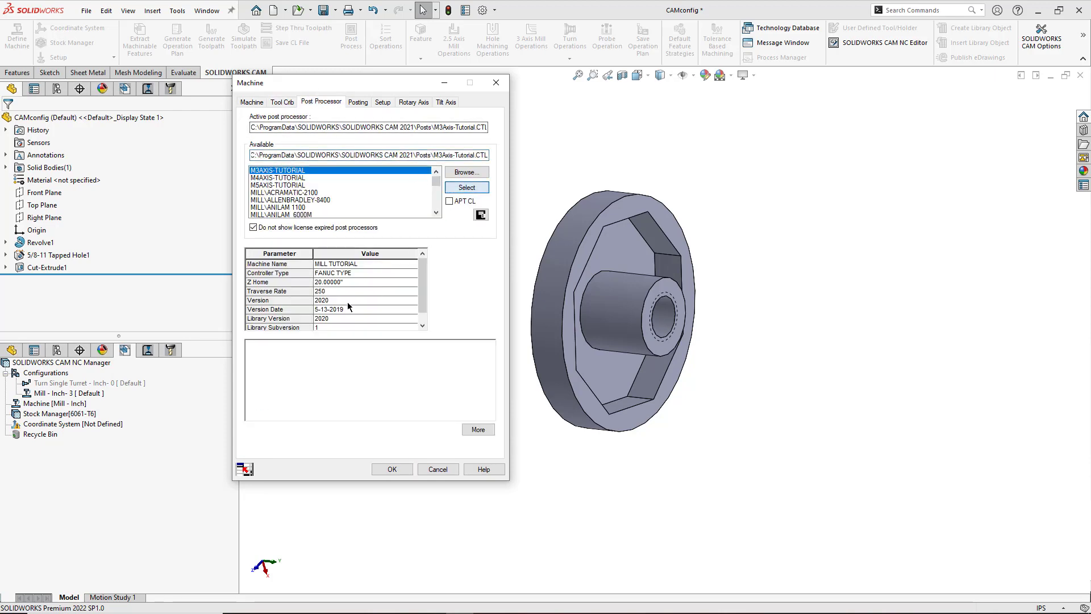
{"action": "left_click", "coordinate": [392, 469]}
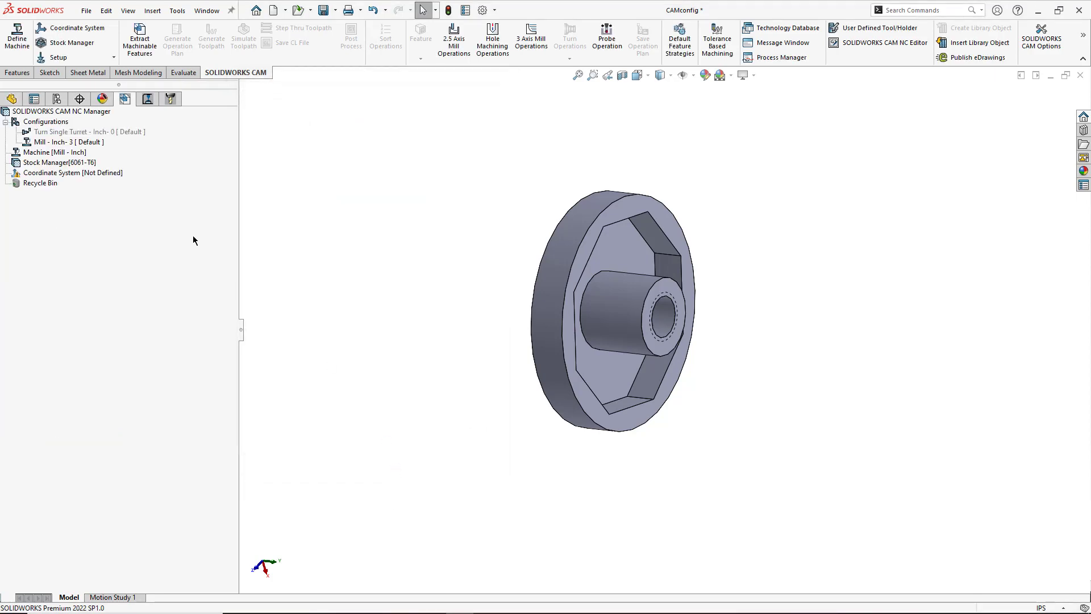
Define the milling stock from the STL file Mill Config
{"action": "double_click", "coordinate": [83, 163]}
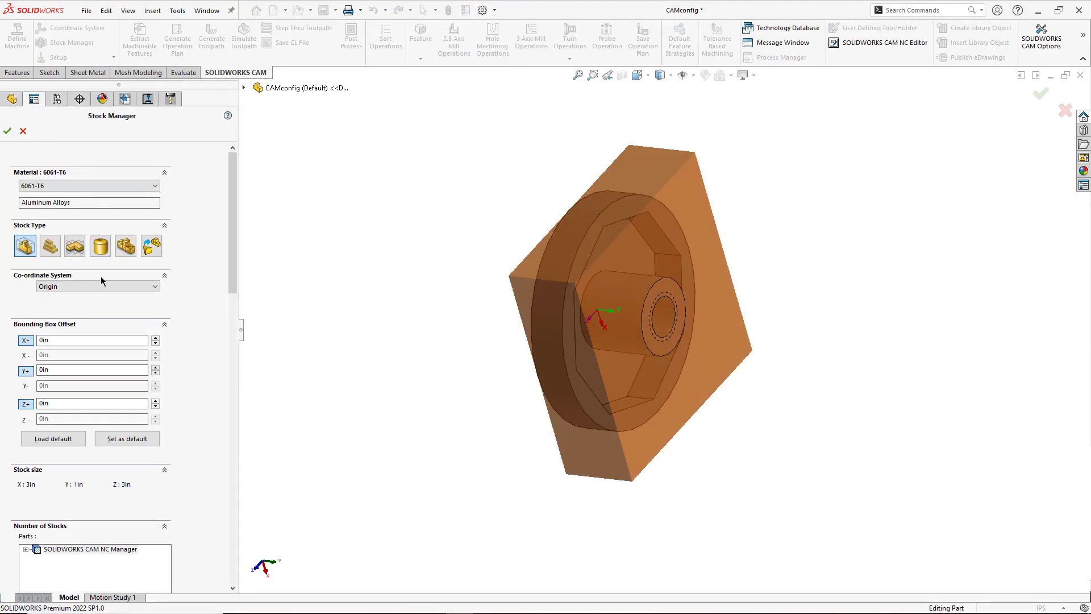
{"action": "left_click", "coordinate": [132, 250]}
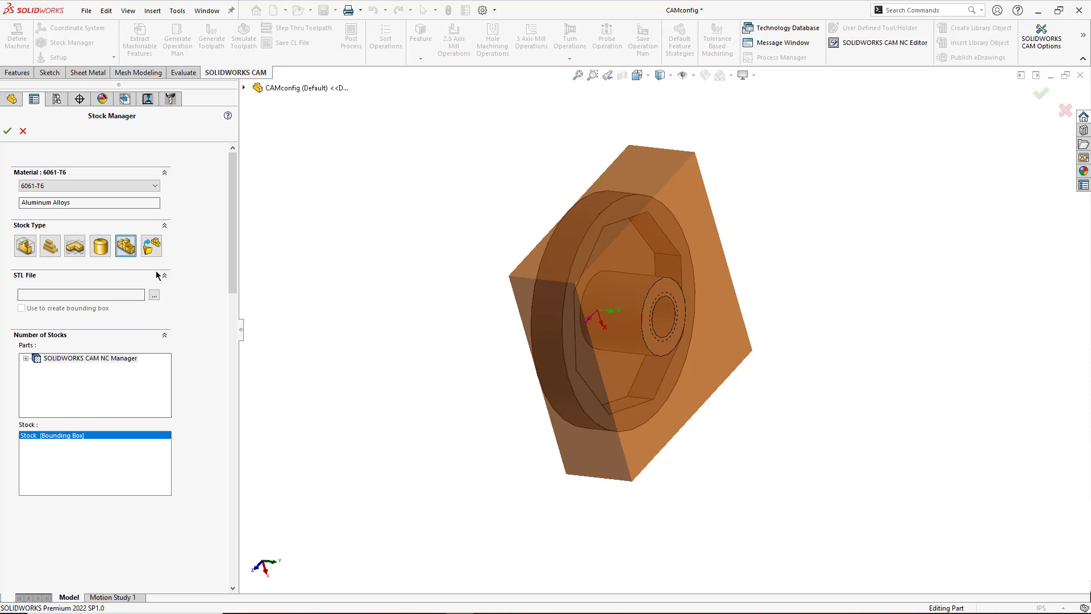
{"action": "left_click", "coordinate": [154, 295]}
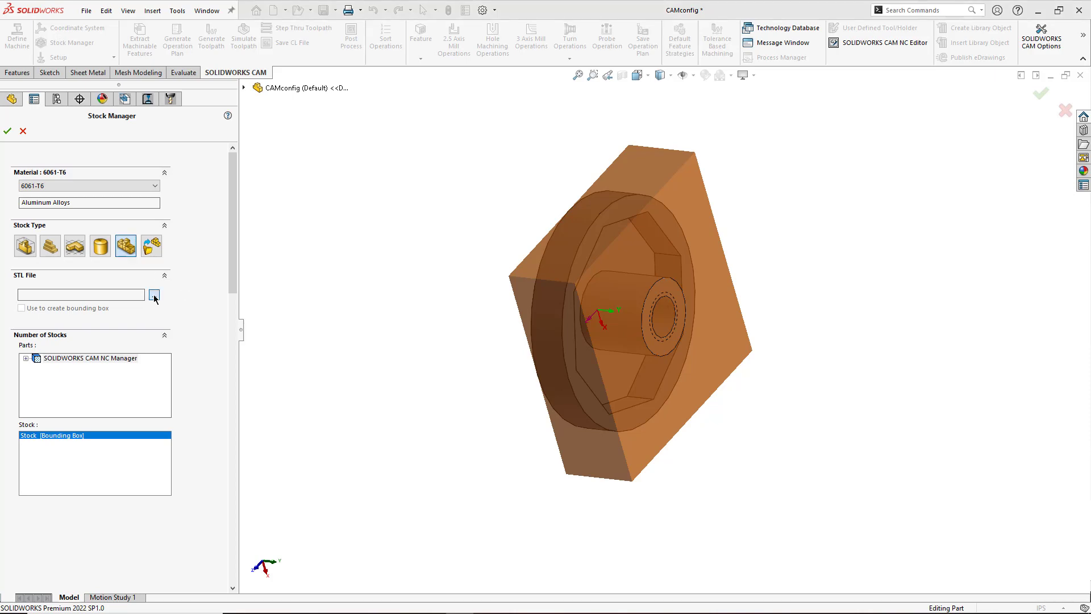
{"action": "left_click", "coordinate": [364, 243]}
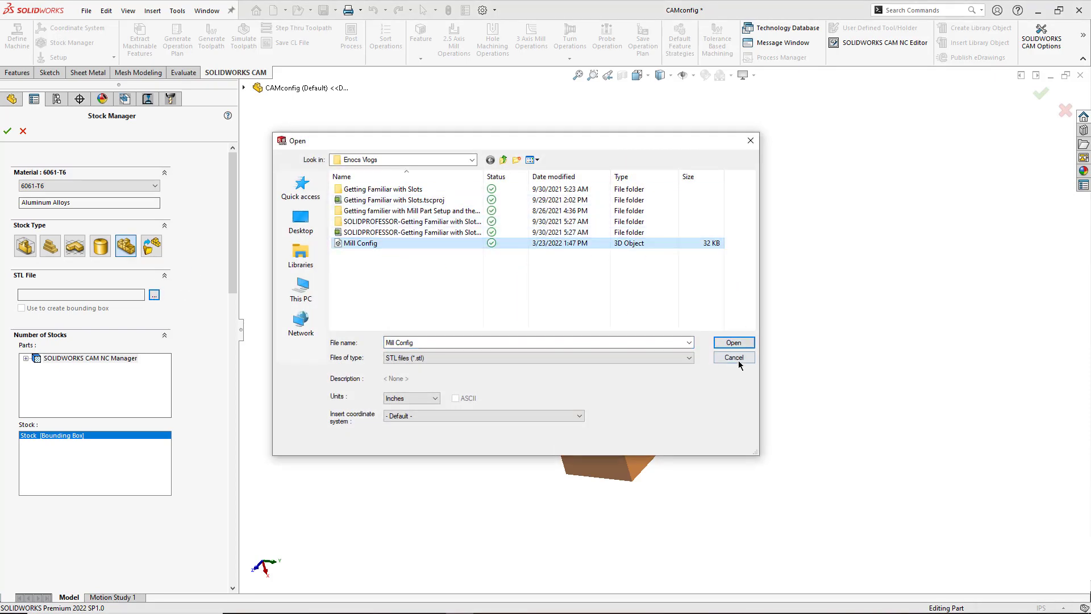
{"action": "left_click", "coordinate": [733, 343]}
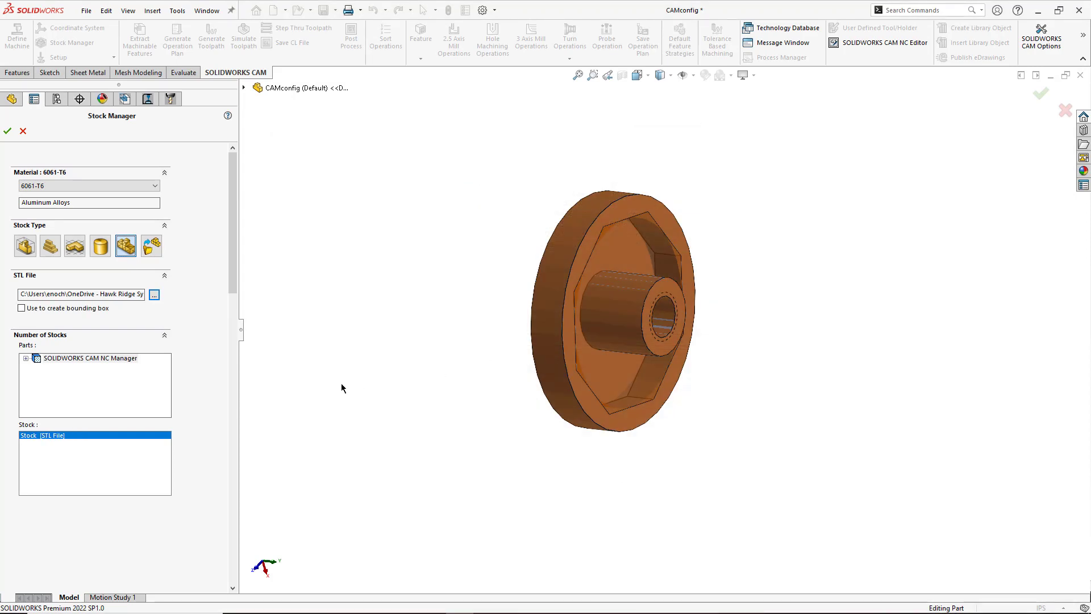
{"action": "left_click", "coordinate": [8, 132]}
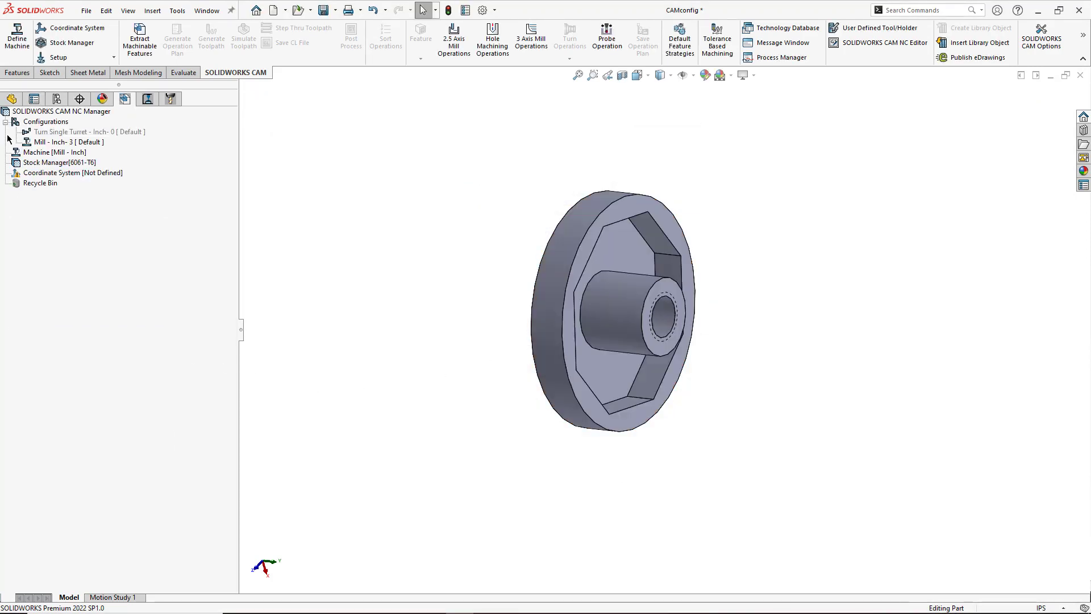
Start a user-defined fixture coordinate system with its origin at the stock bounding box point centred on the hub's free end
{"action": "left_click", "coordinate": [88, 173]}
{"action": "double_click", "coordinate": [88, 173]}
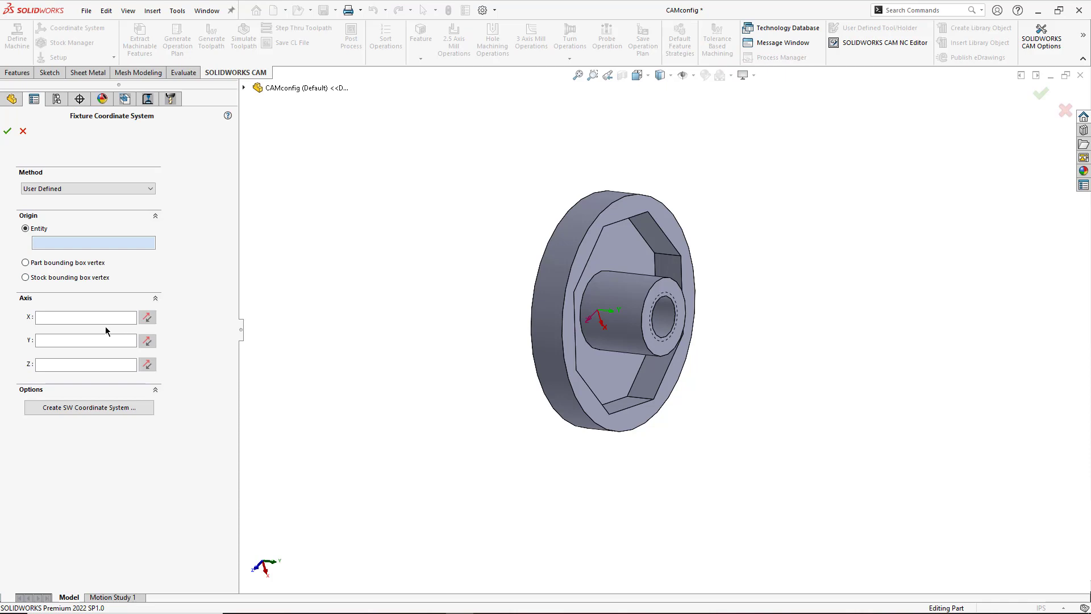
{"action": "left_click", "coordinate": [26, 277]}
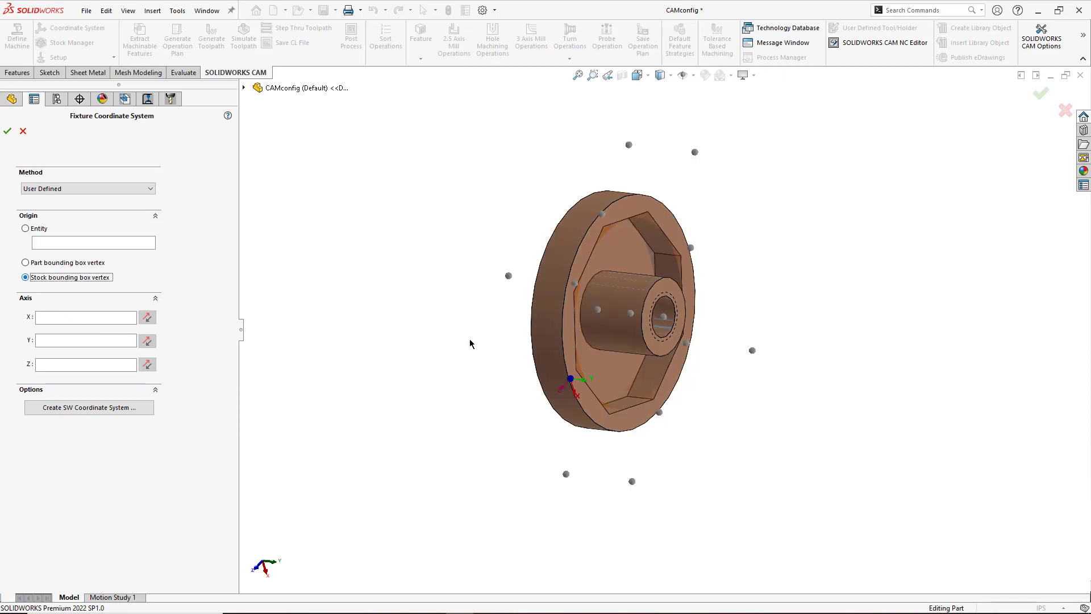
{"action": "left_click", "coordinate": [662, 319]}
{"action": "middle_click_drag", "start_coordinate": [725, 382], "coordinate": [642, 163]}
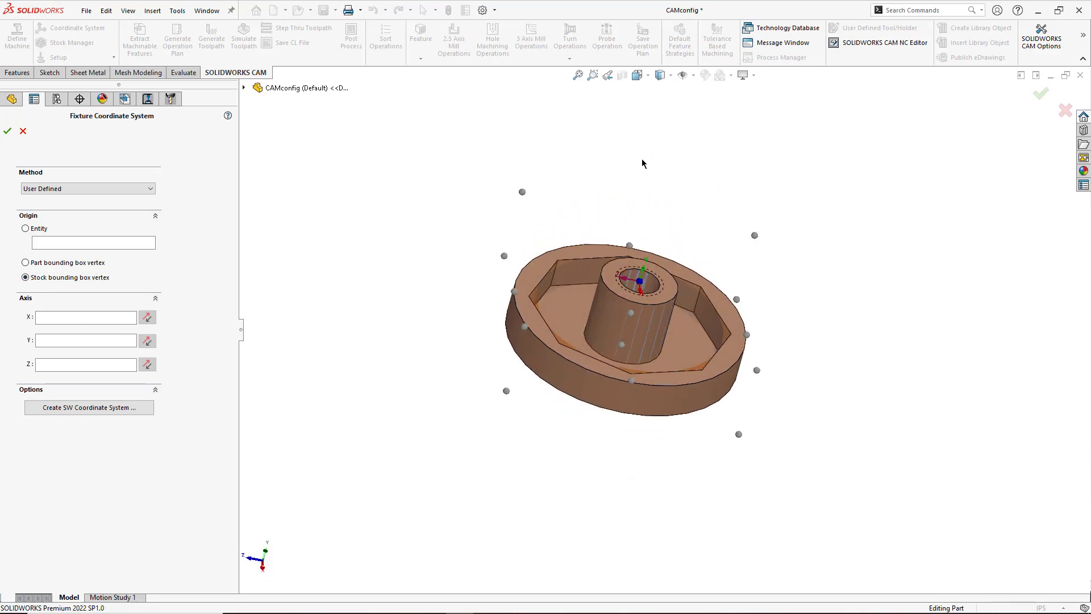
{"action": "mouse_move", "coordinate": [636, 273]}
{"action": "middle_mouse_down"}
{"action": "mouse_move", "coordinate": [572, 244]}
{"action": "mouse_move", "coordinate": [617, 276]}
{"action": "middle_mouse_up"}
{"action": "scroll", "coordinate": [617, 277], "scroll_direction": "down", "scroll_amount": 3}
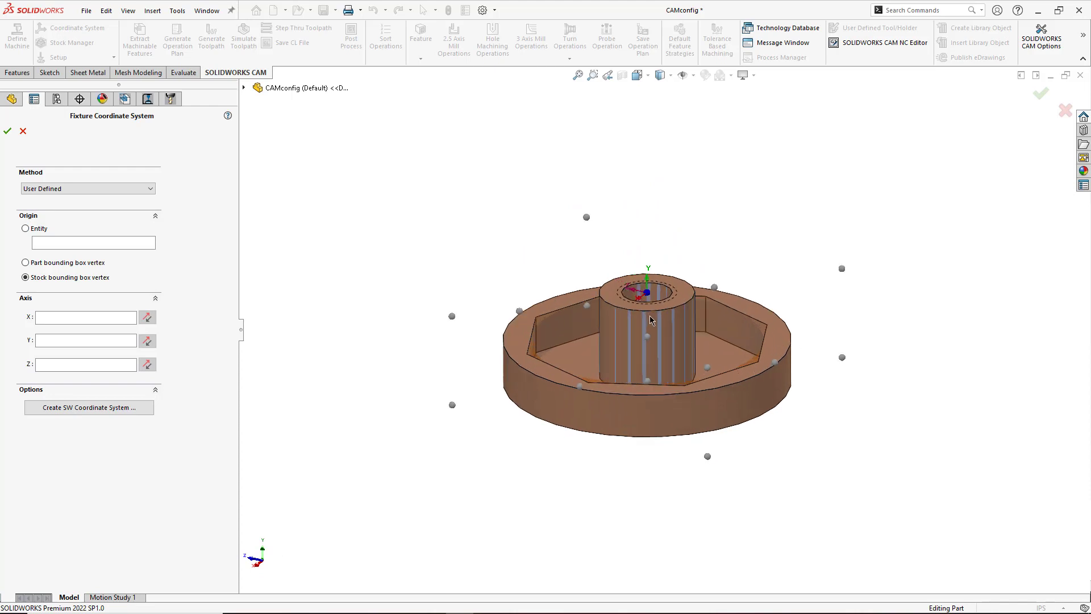
Align the fixture coordinate system's Z axis with the octagonal pocket's vertical corner edge and accept the coordinate system
{"action": "left_click", "coordinate": [102, 364]}
{"action": "scroll", "coordinate": [709, 336], "scroll_direction": "down", "scroll_amount": 2}
{"action": "scroll", "coordinate": [709, 340], "scroll_direction": "down", "scroll_amount": 1}
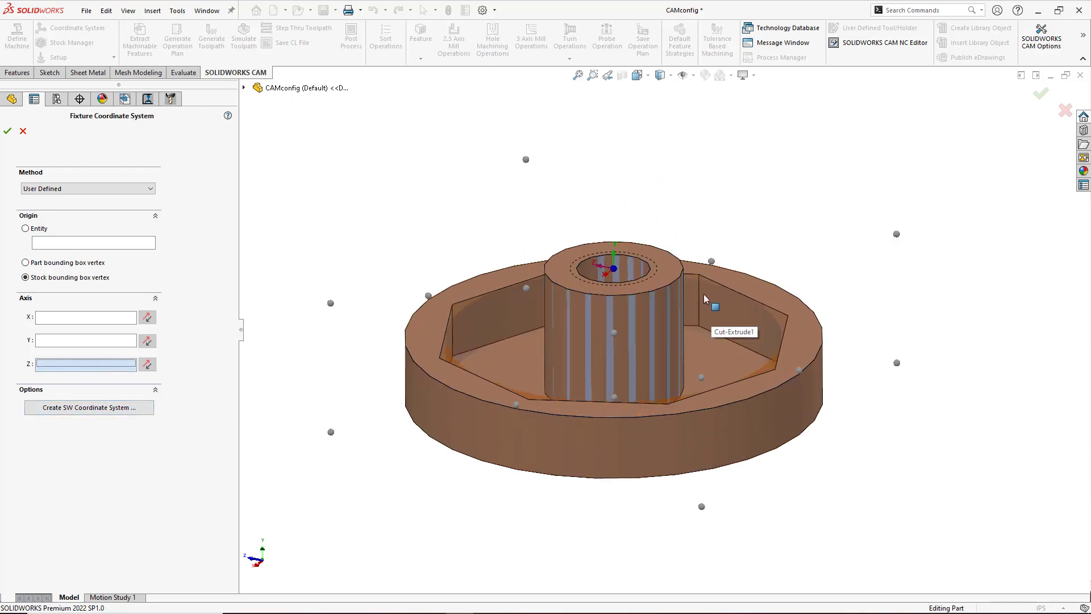
{"action": "left_click", "coordinate": [699, 296]}
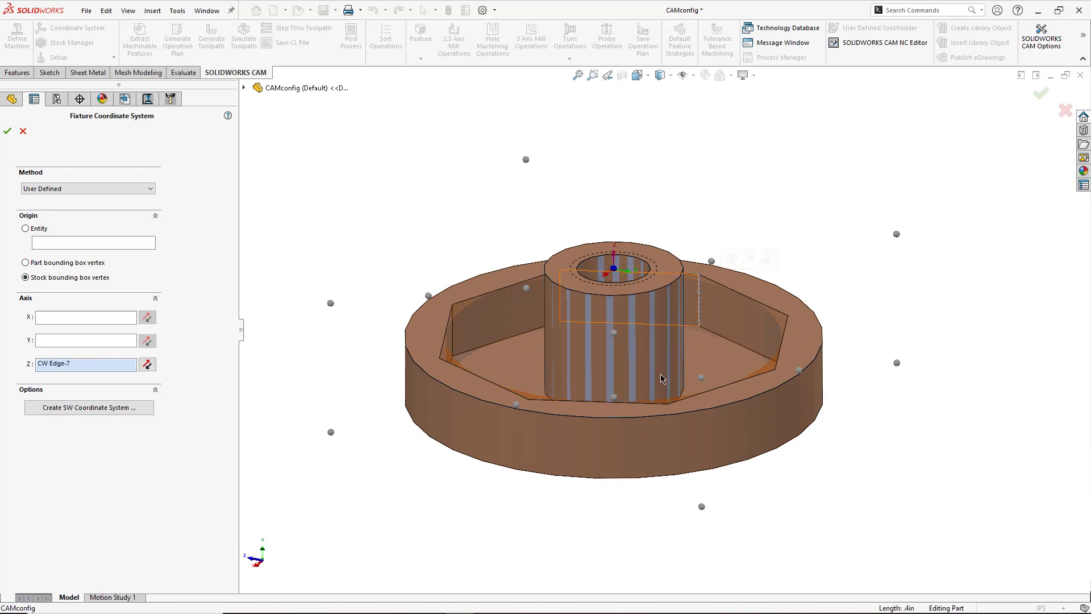
{"action": "left_click", "coordinate": [7, 132]}
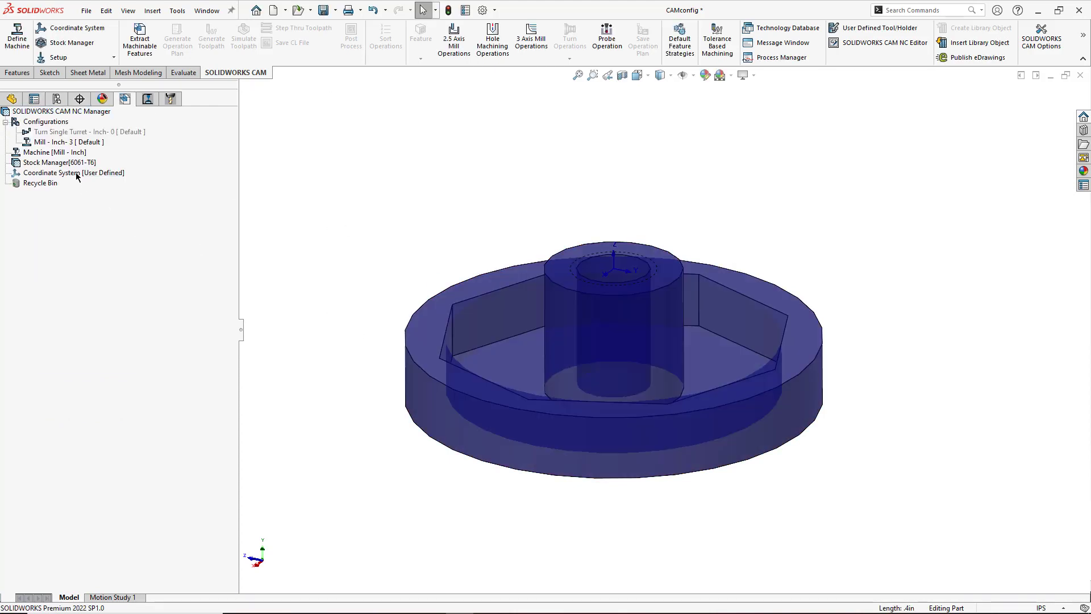
Extract the machinable mill features, and generate their operation plan and toolpaths
{"action": "scroll", "coordinate": [410, 219], "scroll_direction": "up", "scroll_amount": 3}
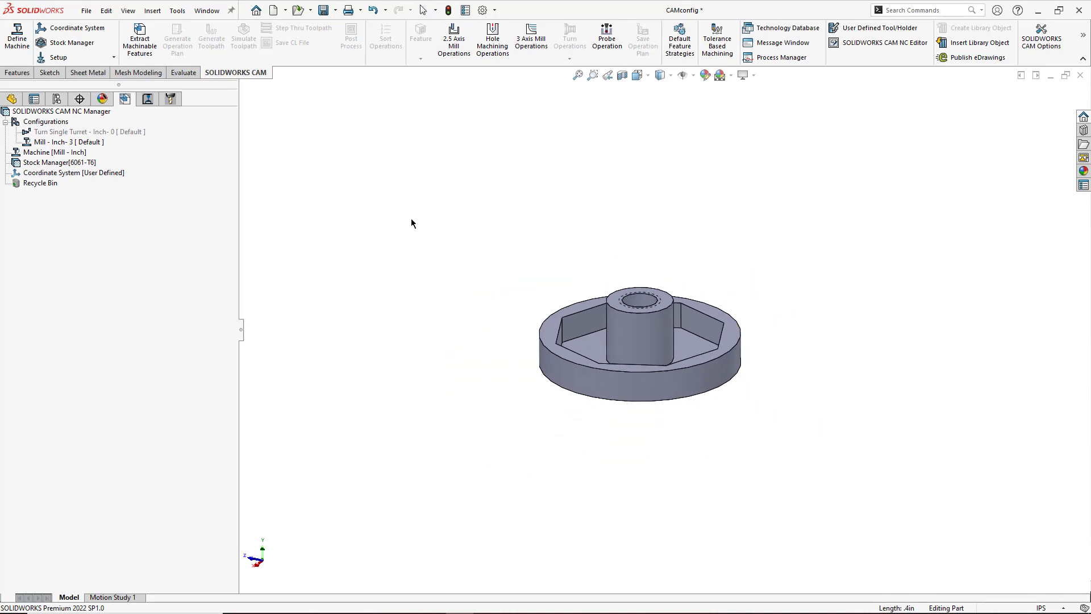
{"action": "left_click", "coordinate": [152, 49]}
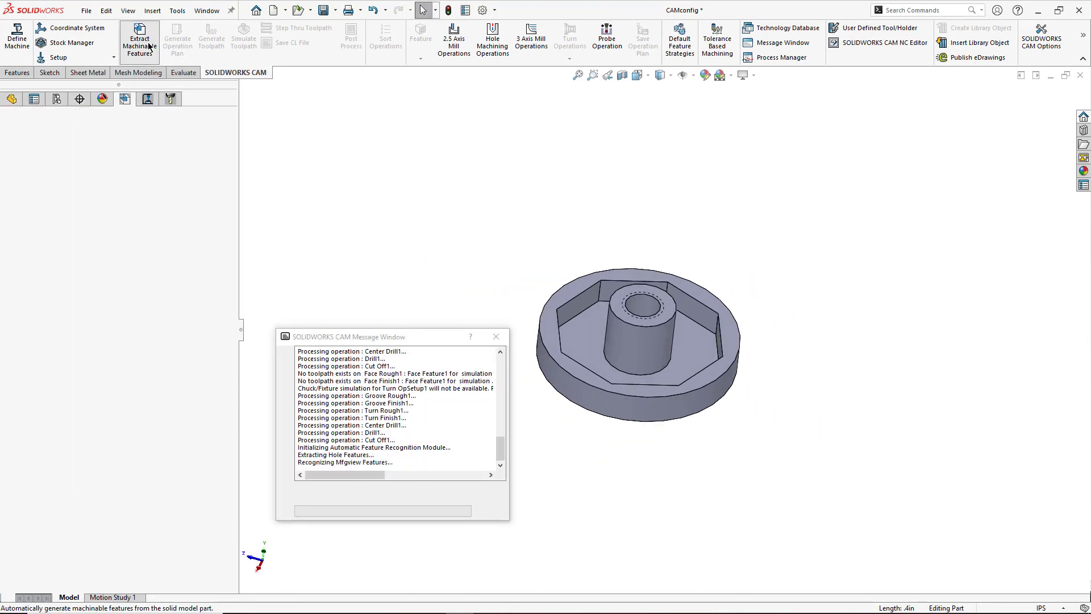
{"action": "left_click", "coordinate": [178, 39]}
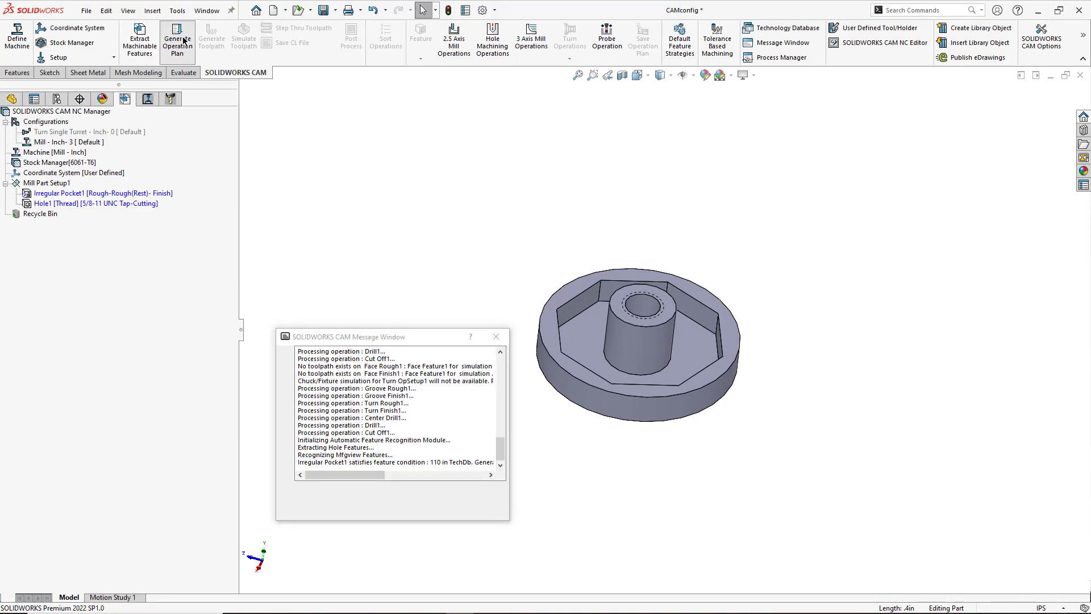
{"action": "left_click", "coordinate": [211, 39]}
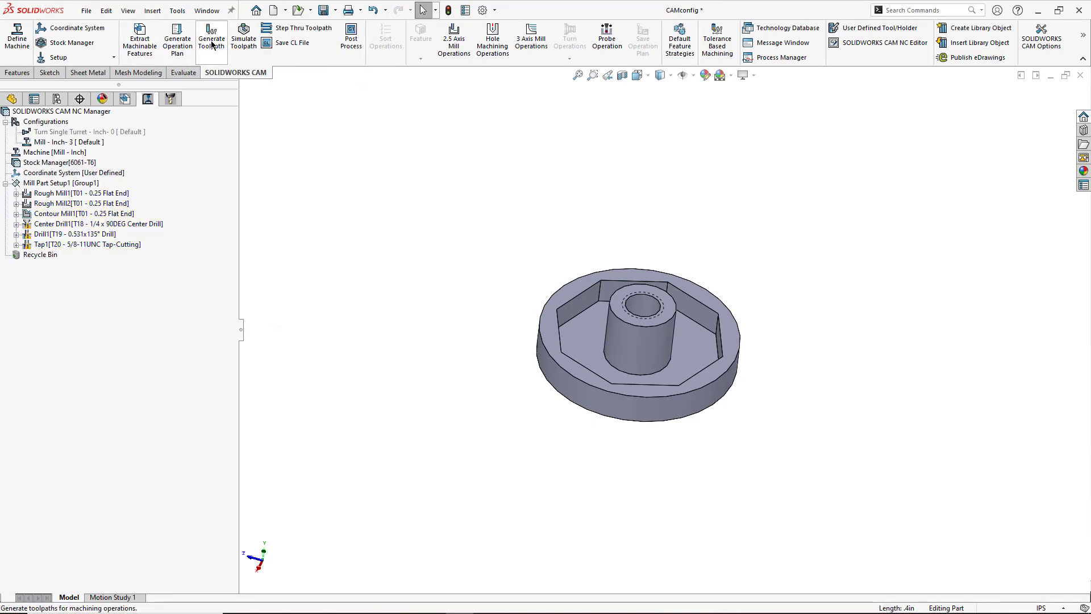
Simulate the milling toolpaths on the turned stock at a reduced playback speed
{"action": "left_click", "coordinate": [243, 43]}
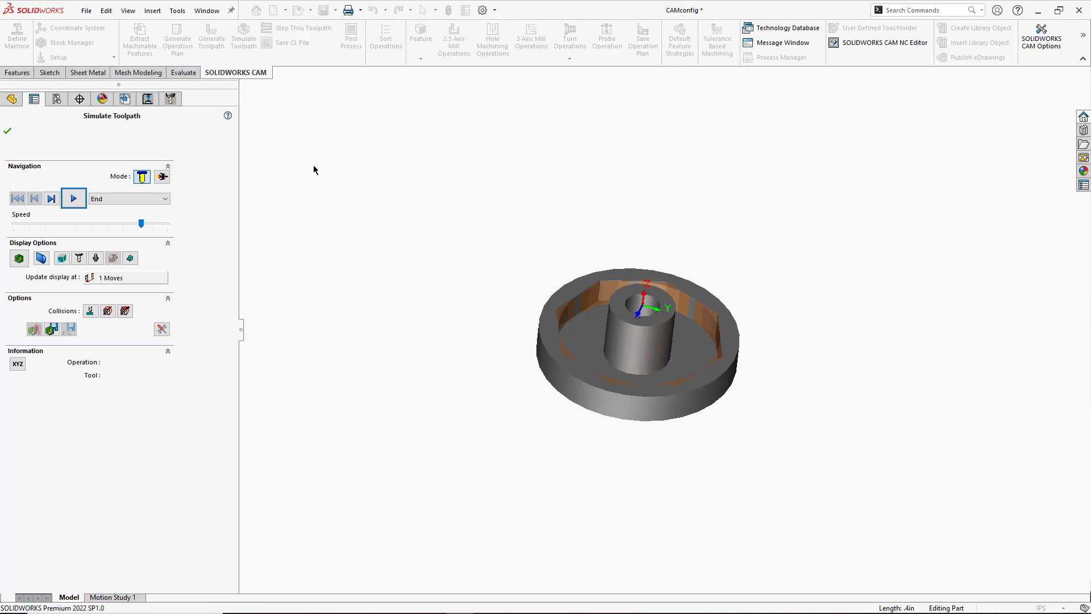
{"action": "scroll", "coordinate": [799, 356], "scroll_direction": "down", "scroll_amount": 2}
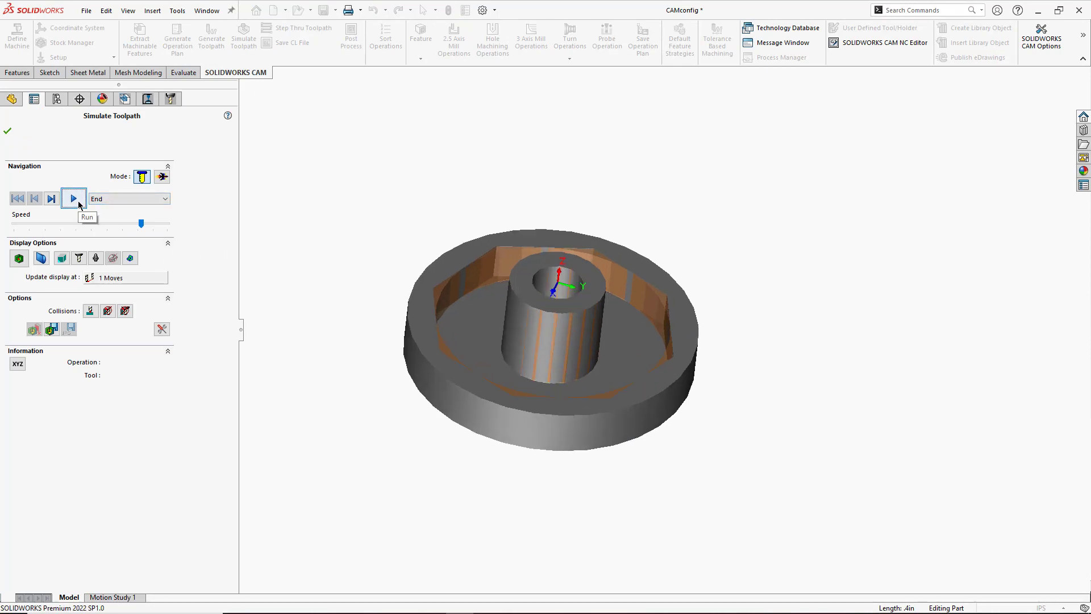
{"action": "left_click", "coordinate": [79, 204]}
{"action": "middle_click_drag", "start_coordinate": [511, 297], "coordinate": [414, 277]}
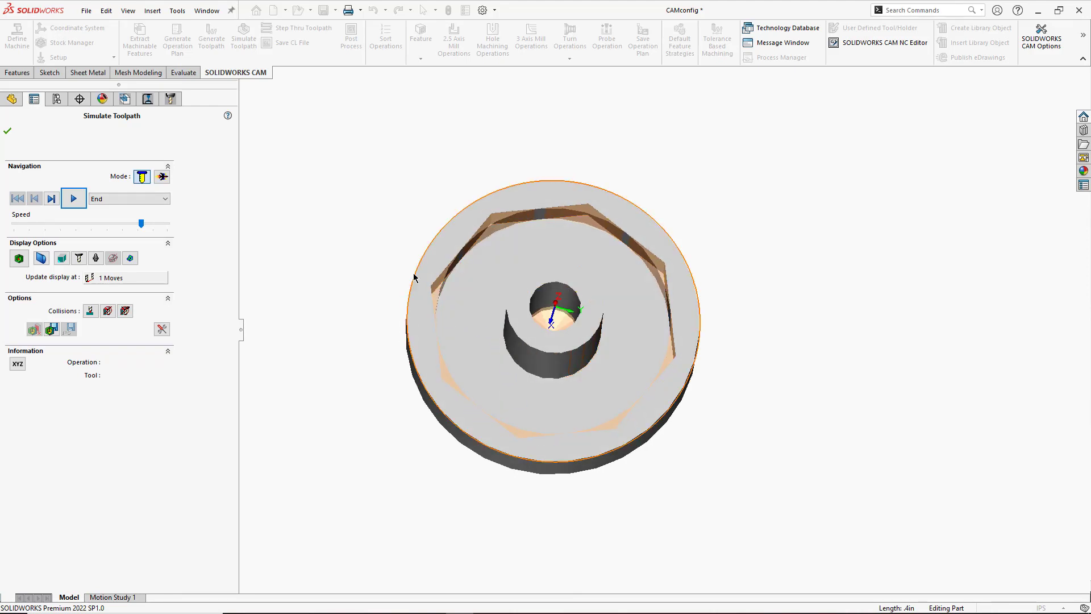
{"action": "middle_click_drag", "start_coordinate": [541, 324], "coordinate": [542, 228]}
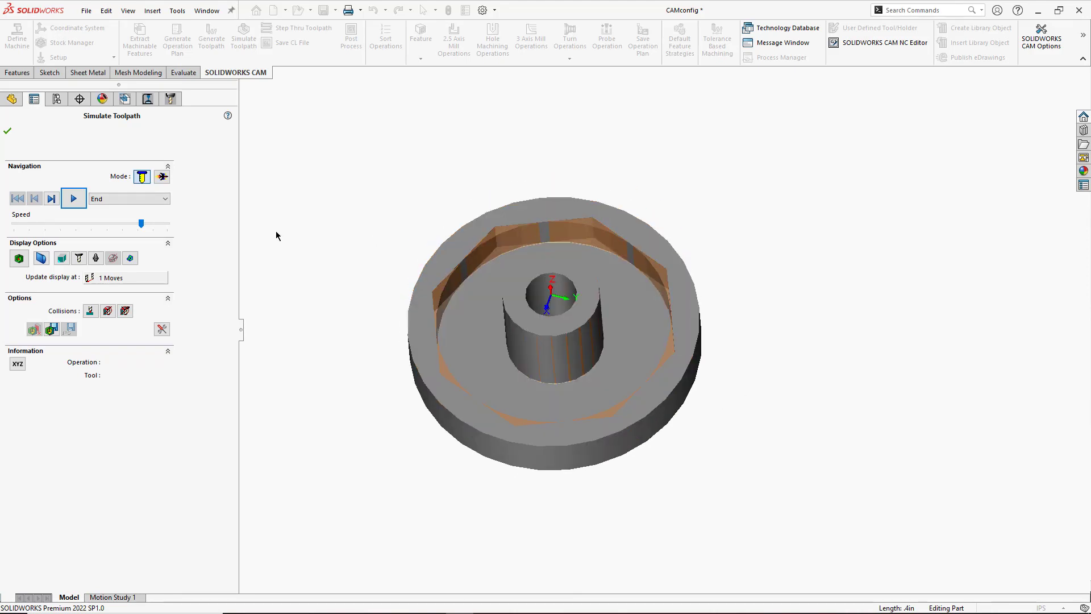
{"action": "left_click", "coordinate": [120, 225]}
{"action": "left_click", "coordinate": [83, 204]}
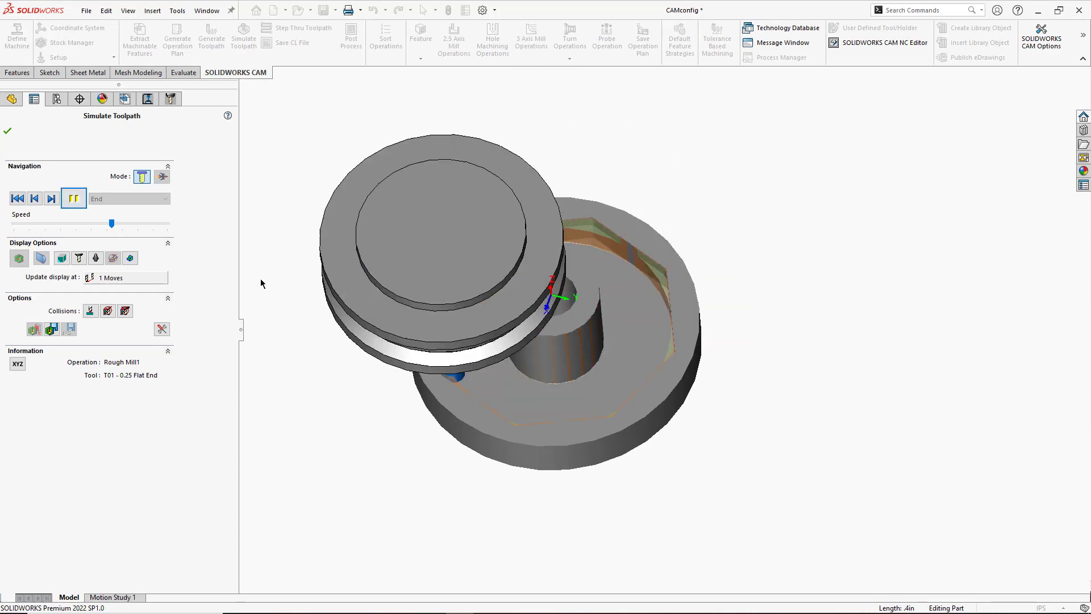